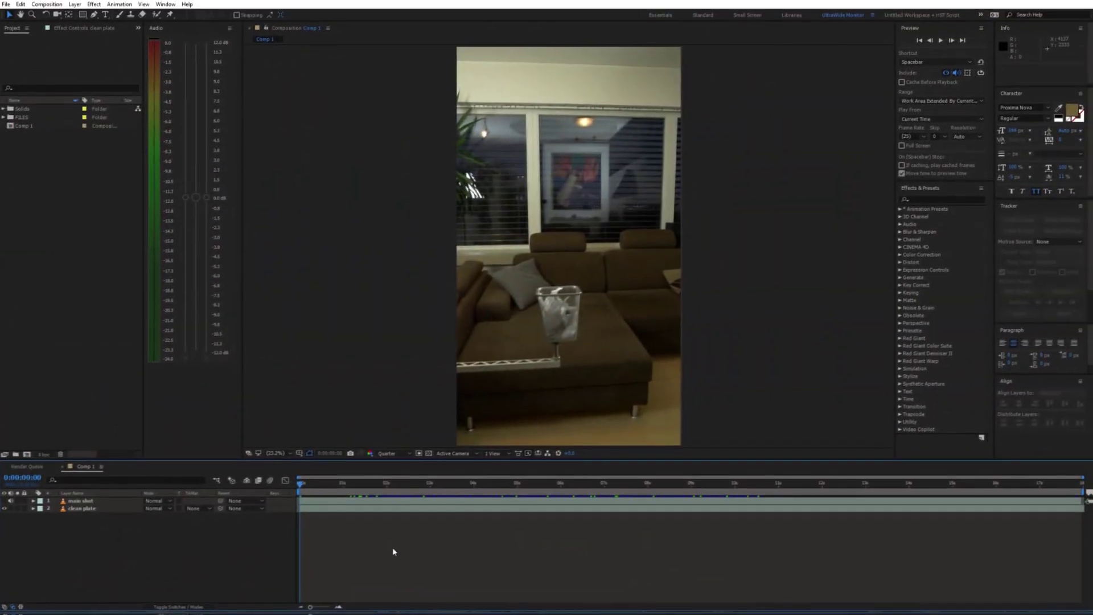
- Hide the main shot and scrub through the footage to review the clean plate
left_click(6, 504)
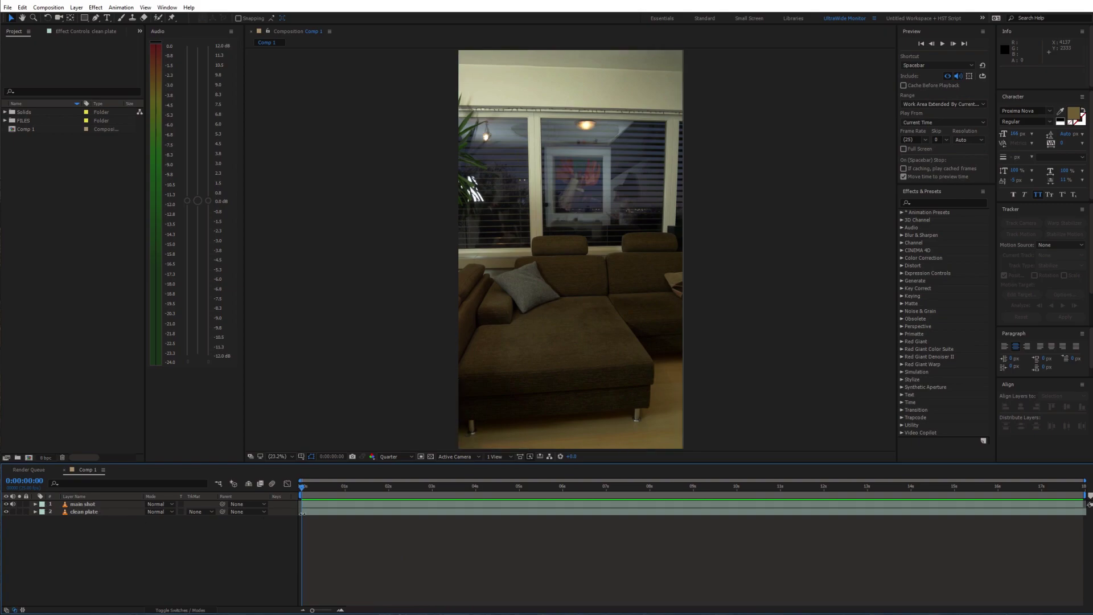
left_click_drag(310, 494, 388, 487)
left_click_drag(512, 477, 625, 423)
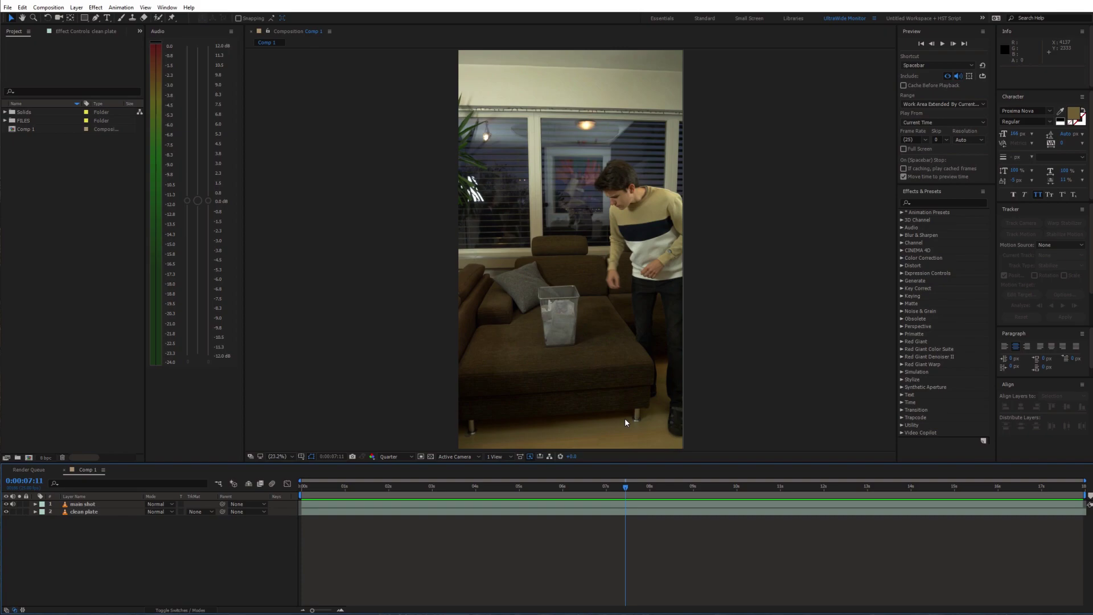
scroll(625, 422, "up", 2)
- Duplicate the main shot layer and split the copy at 0:00:07:10
left_click(624, 494)
left_click(621, 504)
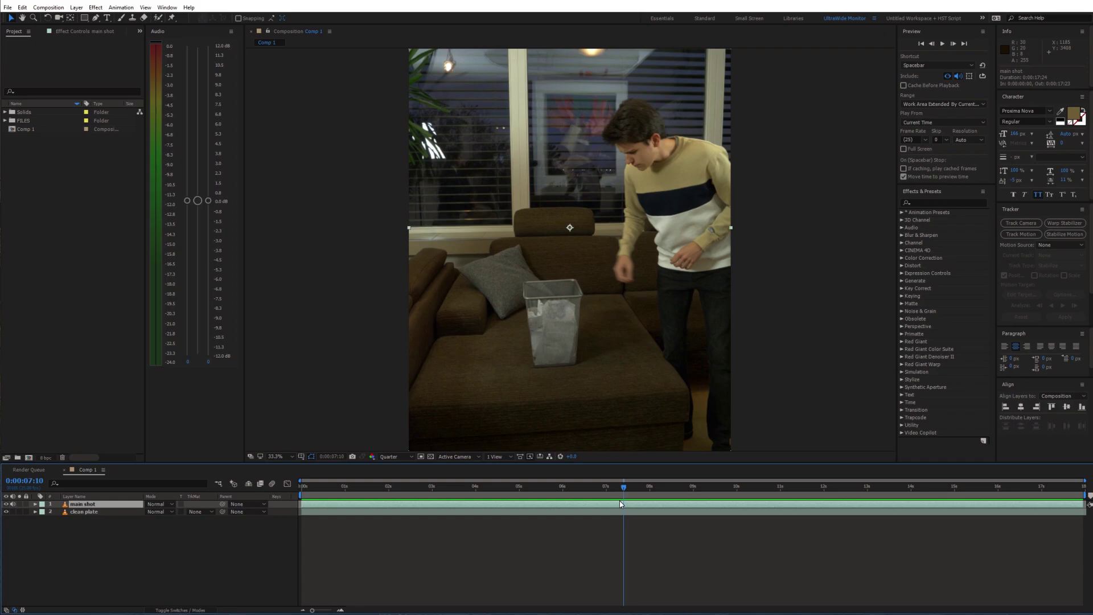
key("ctrl+d")
key("ctrl+shift+d")
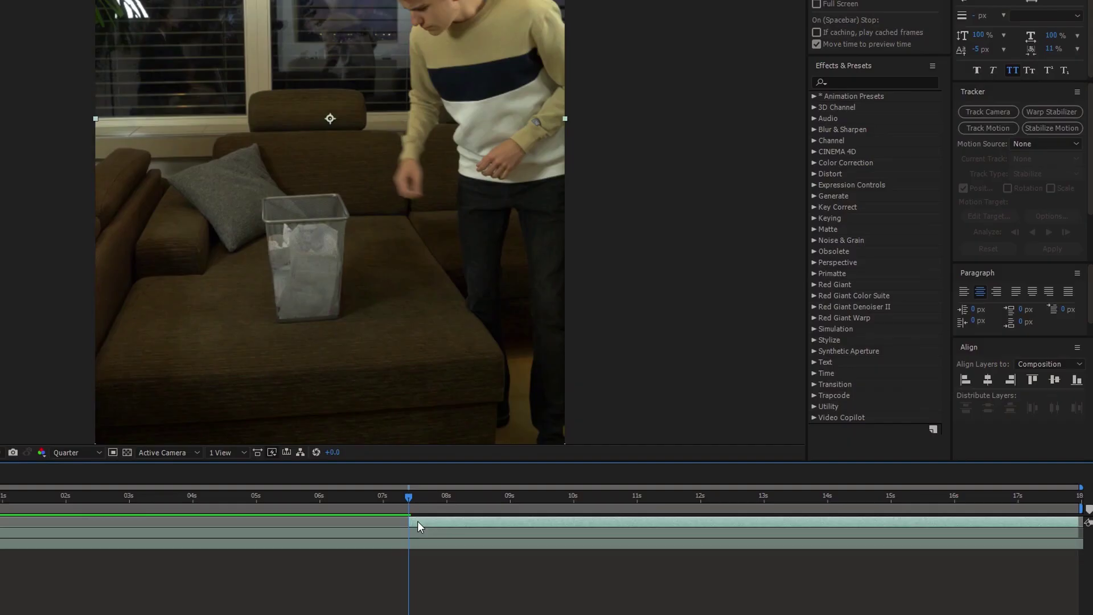
right_click(630, 504)
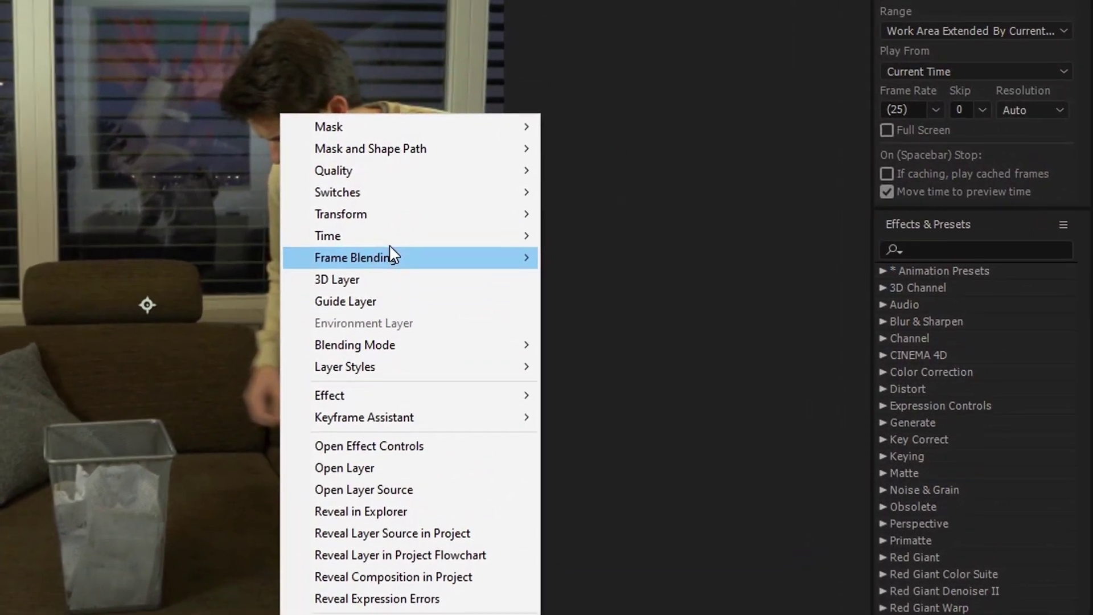
mouse_move(491, 73)
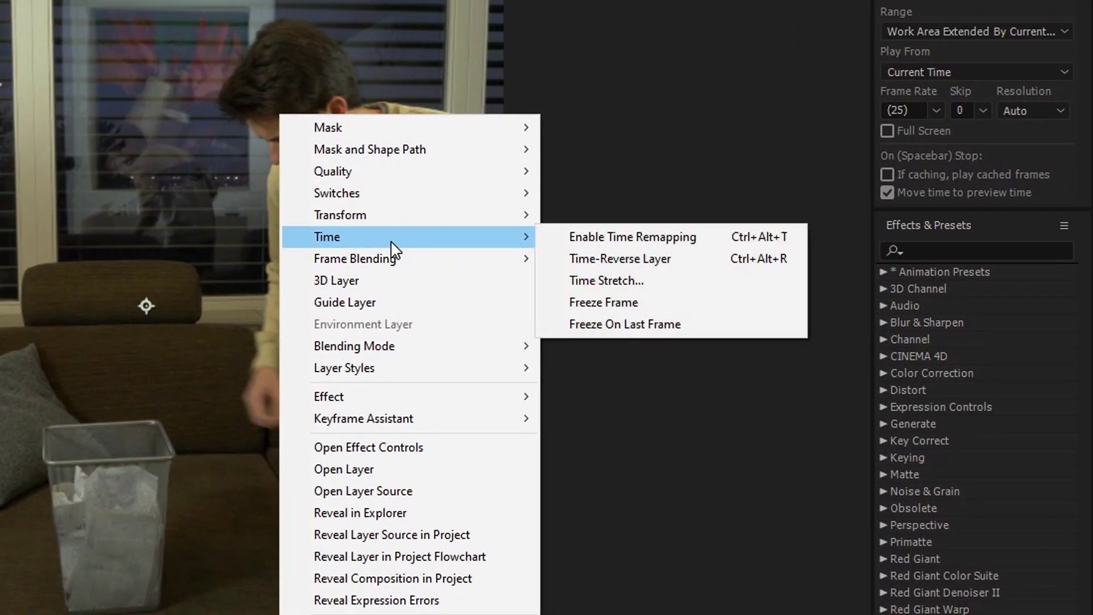
- Freeze the trash can layer and draw a pen mask around the bin
left_click(604, 301)
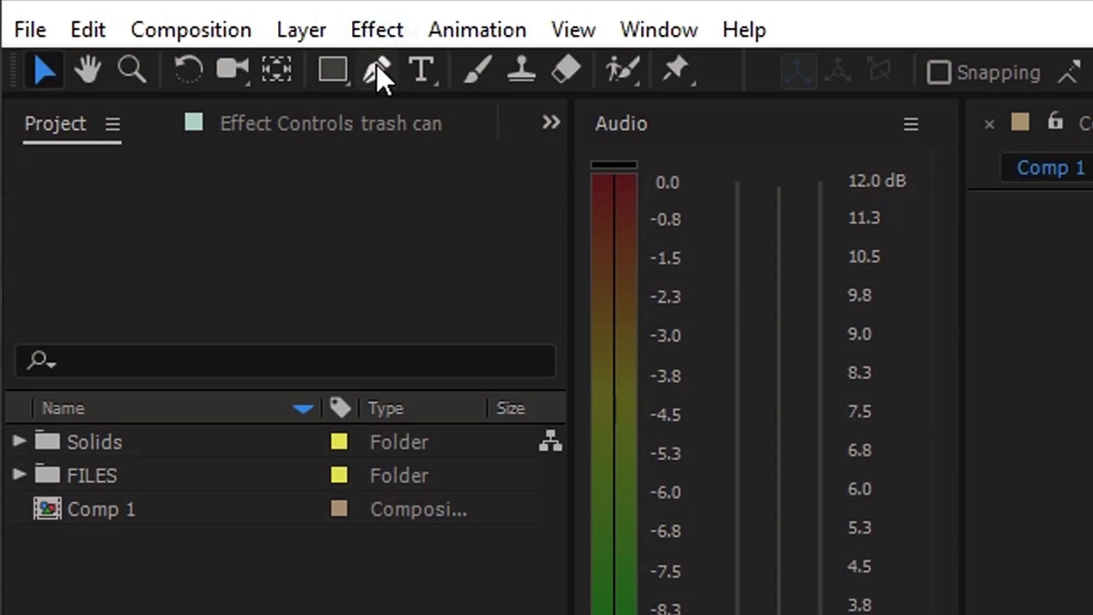
left_click(377, 69)
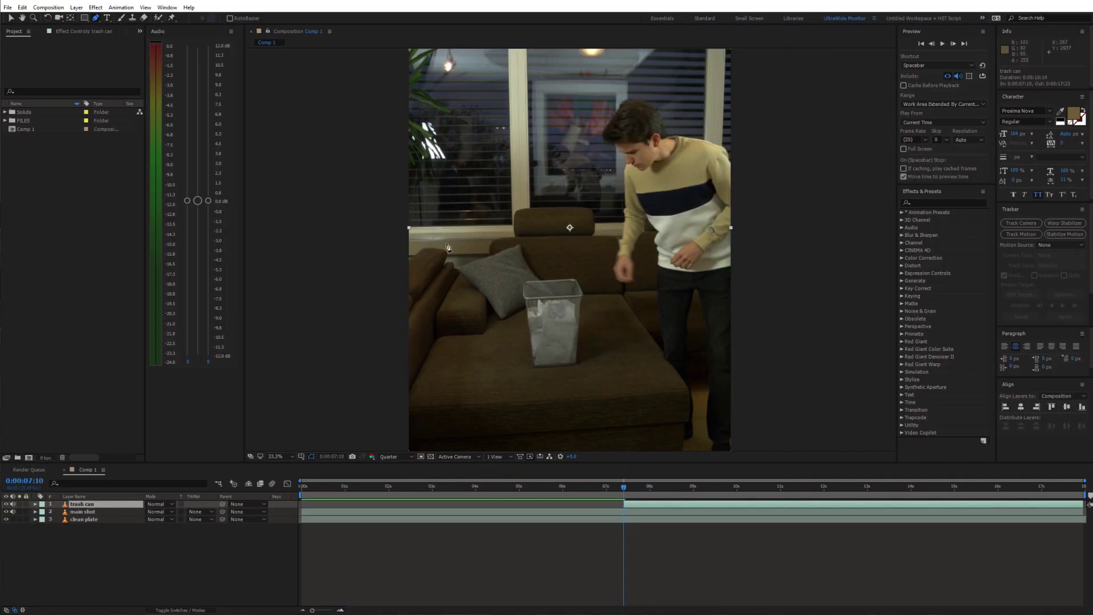
left_click(395, 178)
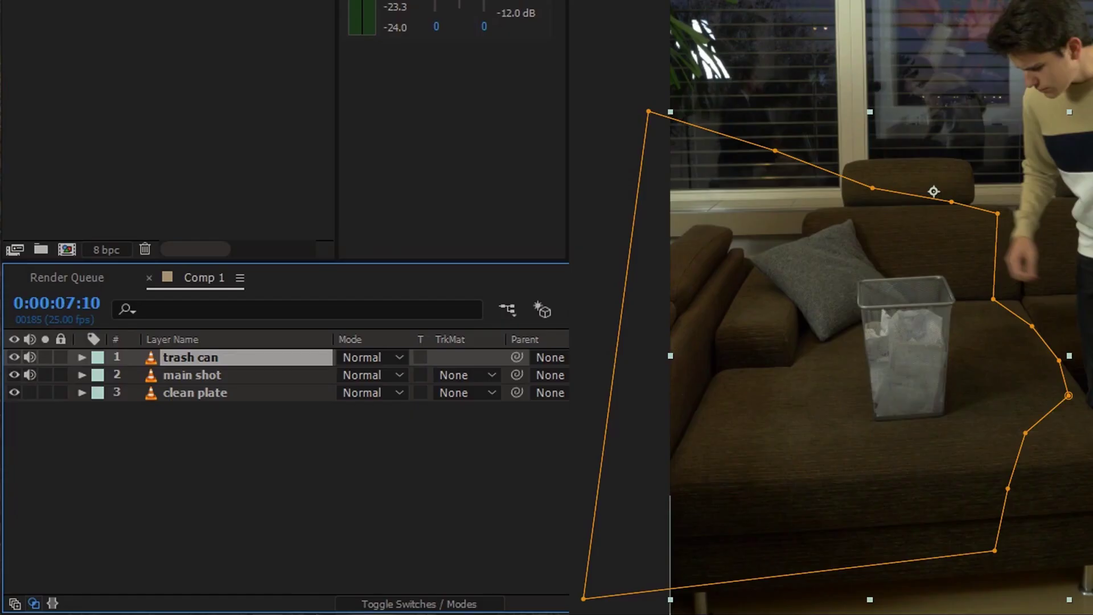
- Solo the trash can layer and feather its mask by 110 pixels
key("m")
key("m")
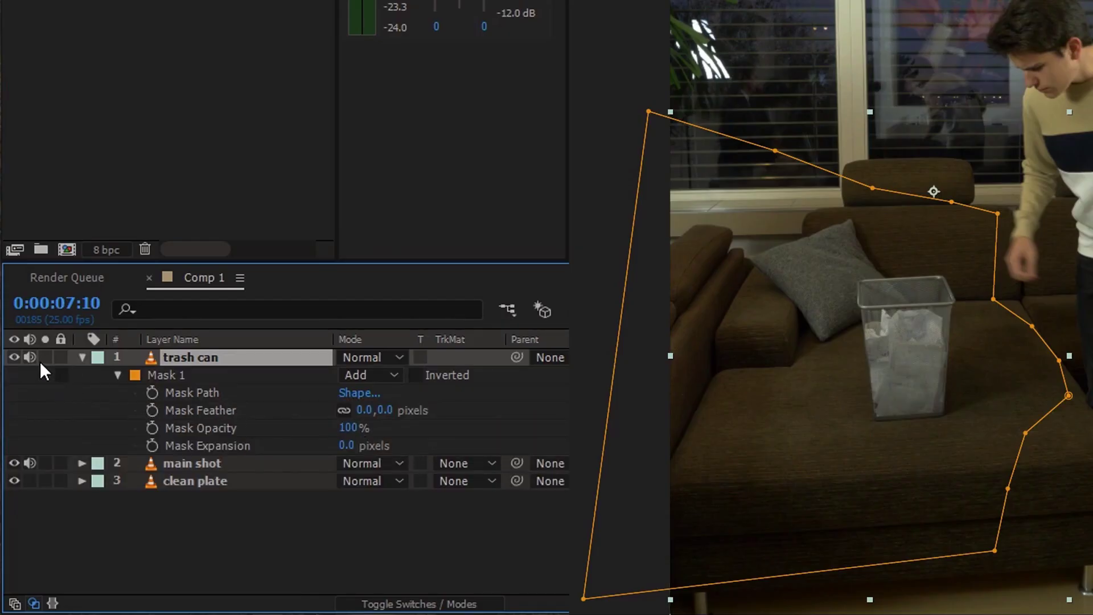
left_click(45, 357)
left_click_drag(364, 410, 501, 404)
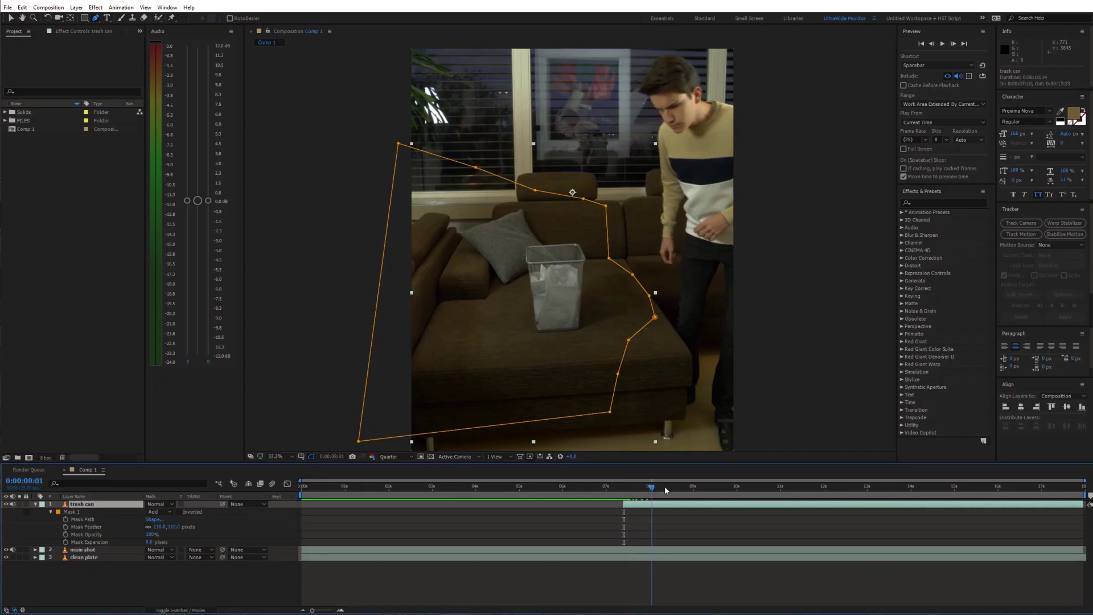
left_click_drag(665, 490, 813, 485)
- Keyframe the mask path and reshape it around the reaching hand frame by frame
left_click(184, 346)
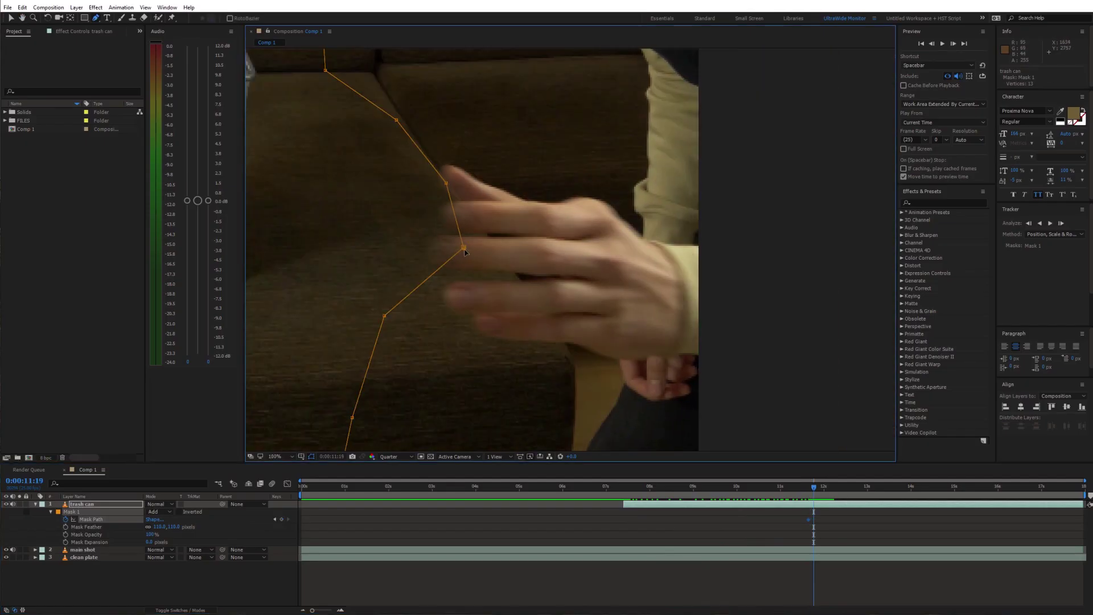
key("Page_Down")
key("Page_Down")
left_click_drag(447, 245, 447, 208)
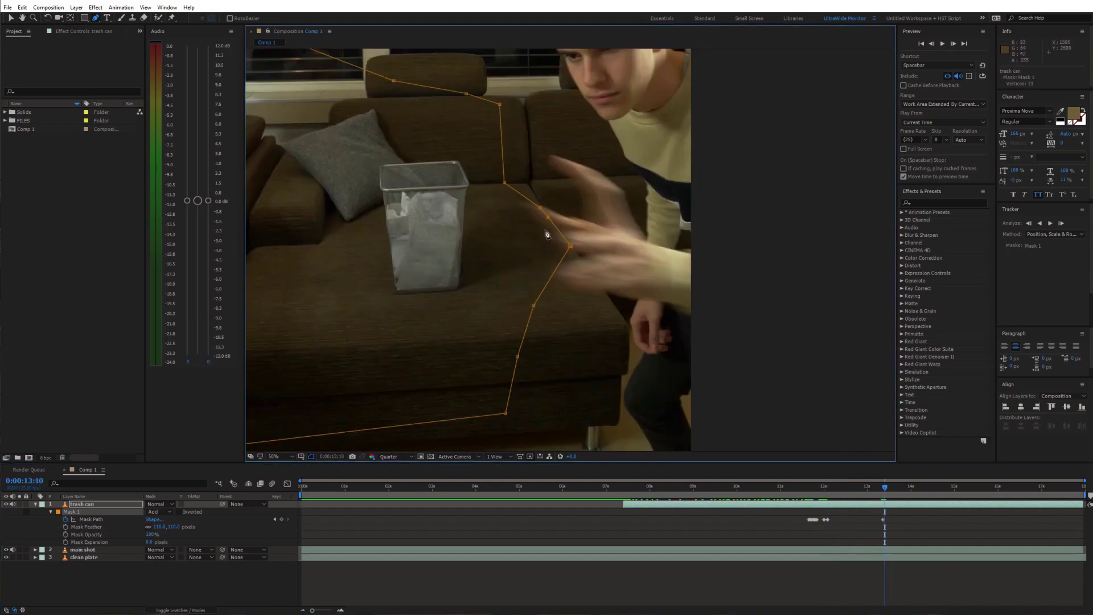
scroll(547, 234, "up", 2)
left_click_drag(520, 268, 495, 227)
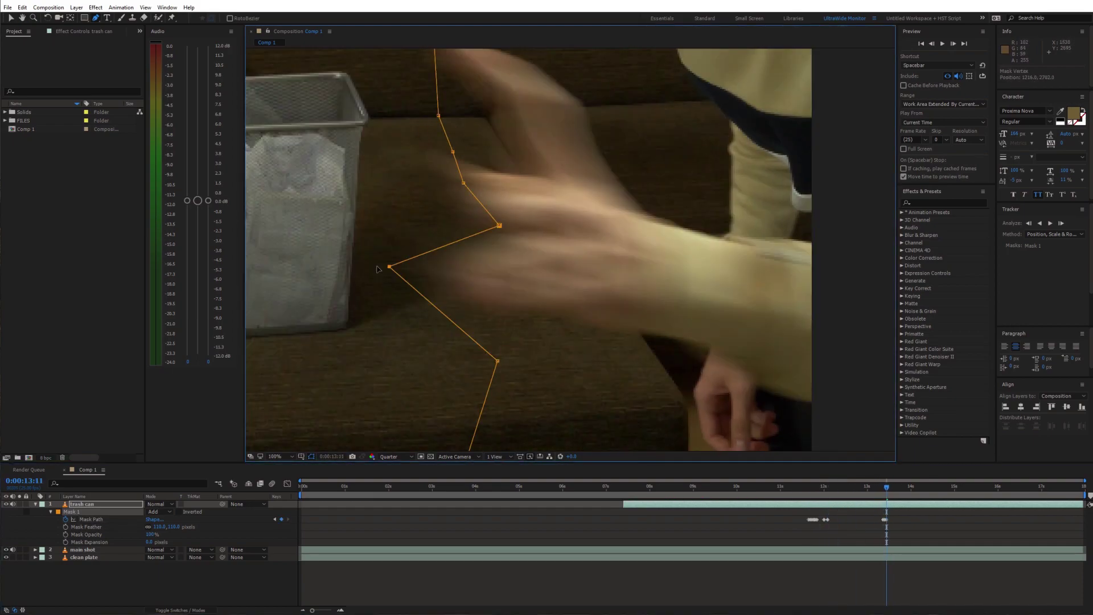
key("Page_Down")
key("Page_Down")
left_click_drag(581, 207, 471, 341)
- Keep moving mask points with the hand, then scrub 12:02–13:13 to review
key("Page_Down")
scroll(631, 288, "down", 2)
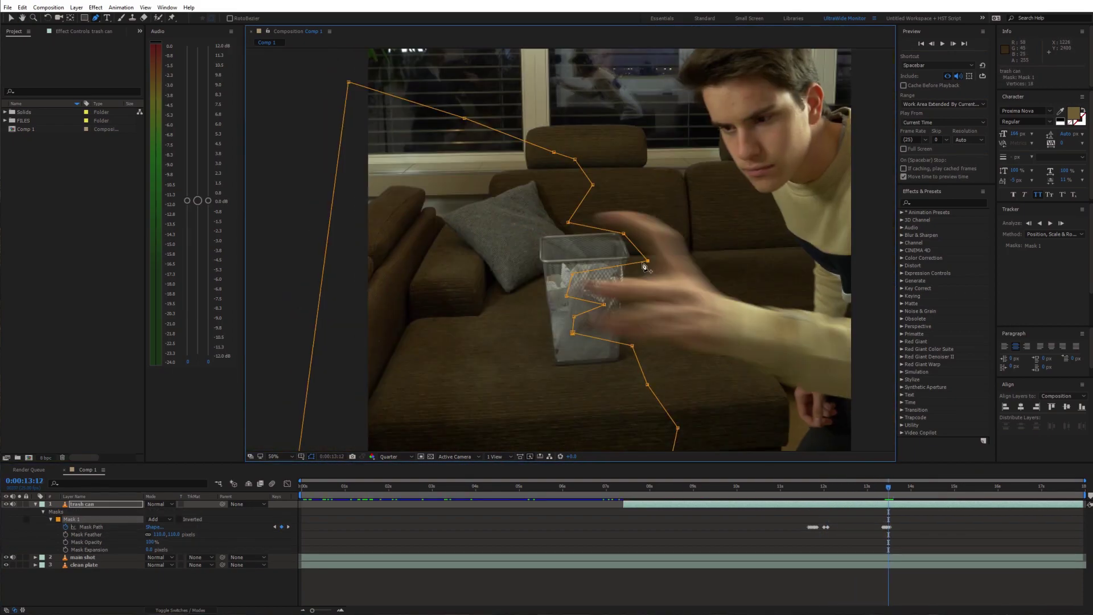
key("Page_Down")
key("Page_Down")
left_click_drag(581, 256, 517, 393)
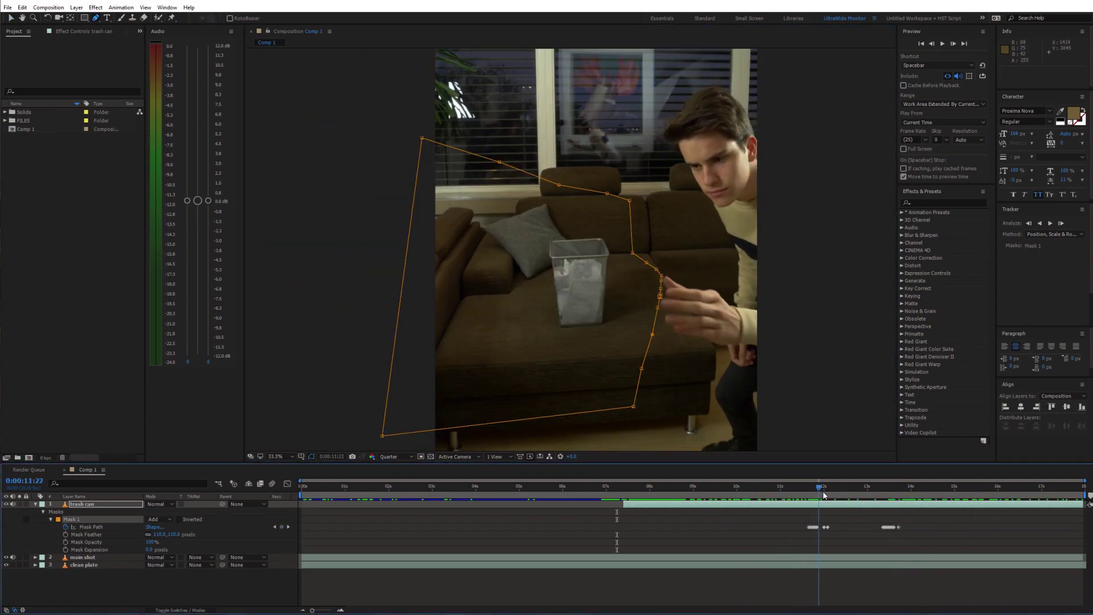
left_click_drag(830, 495, 892, 499)
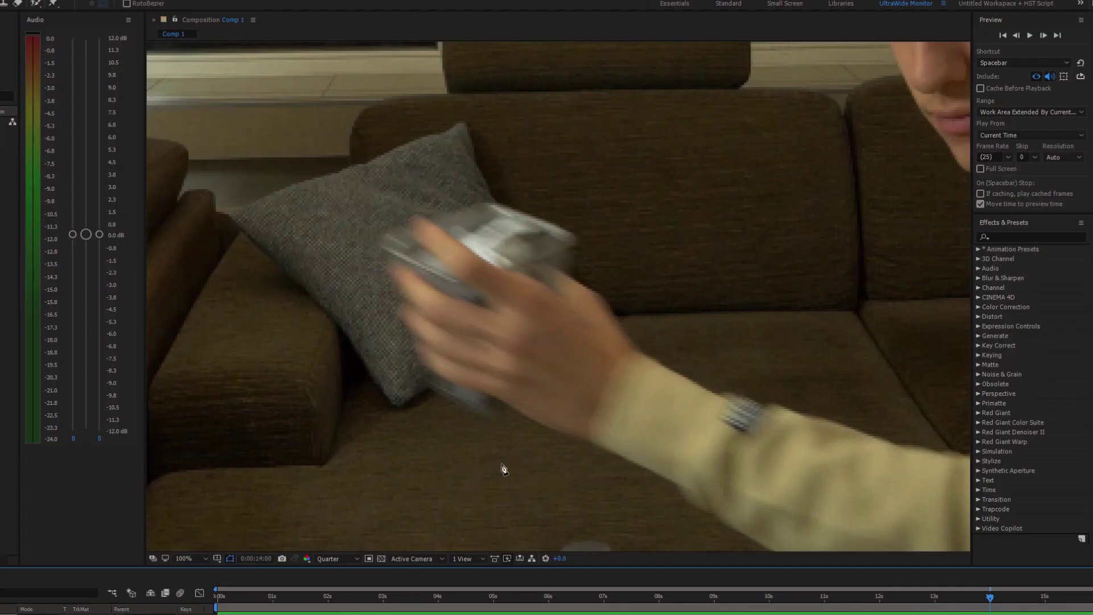
left_click_drag(504, 469, 503, 227)
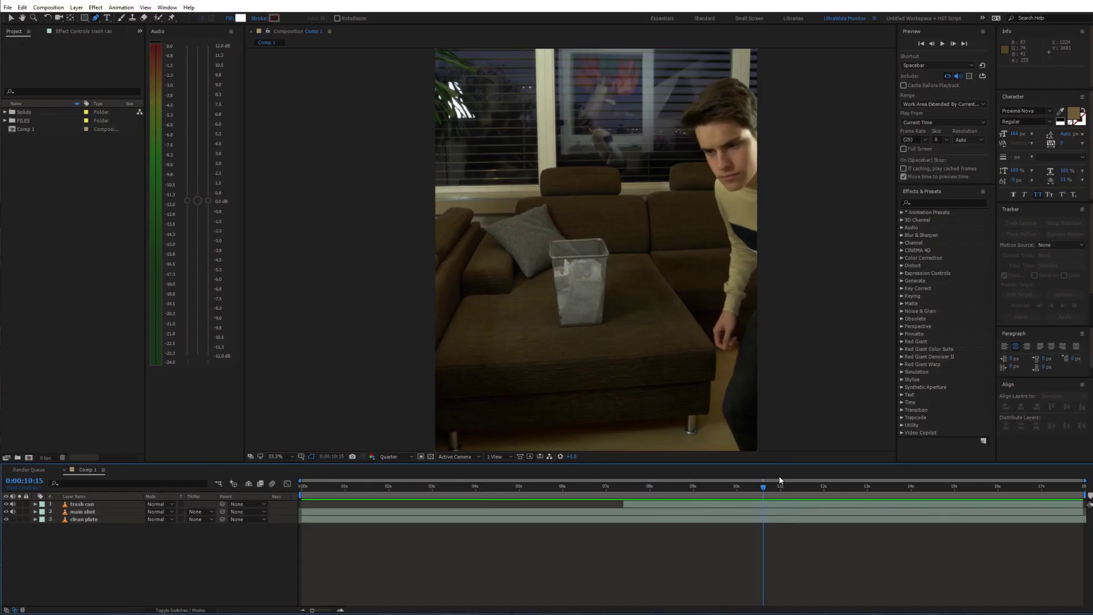
- Duplicate the main shot as the top 'mask' layer and freeze it on the current frame
left_click(100, 513)
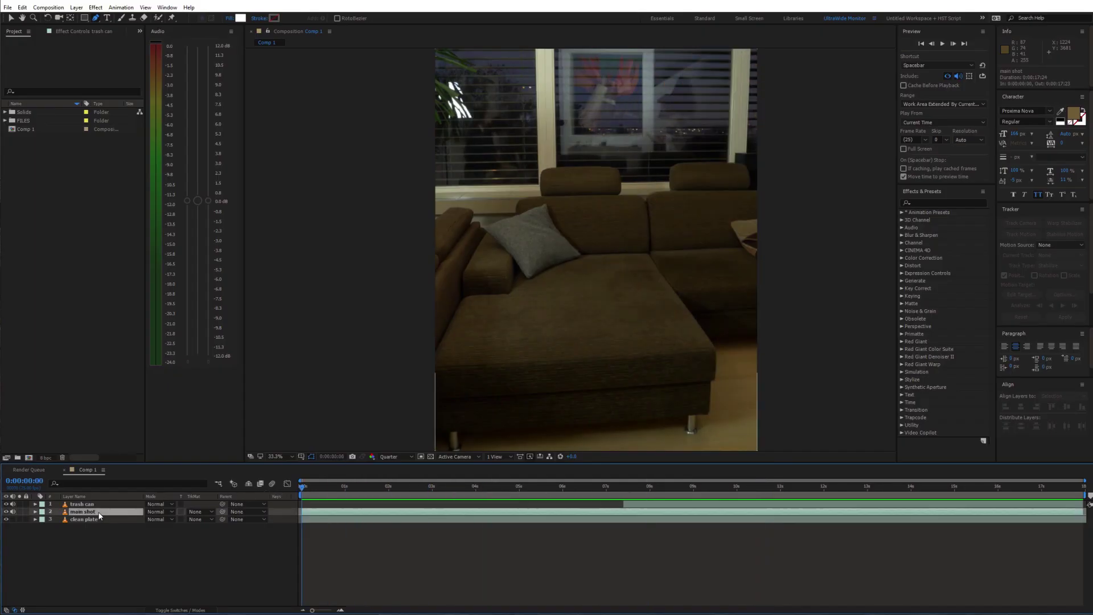
key("ctrl+d")
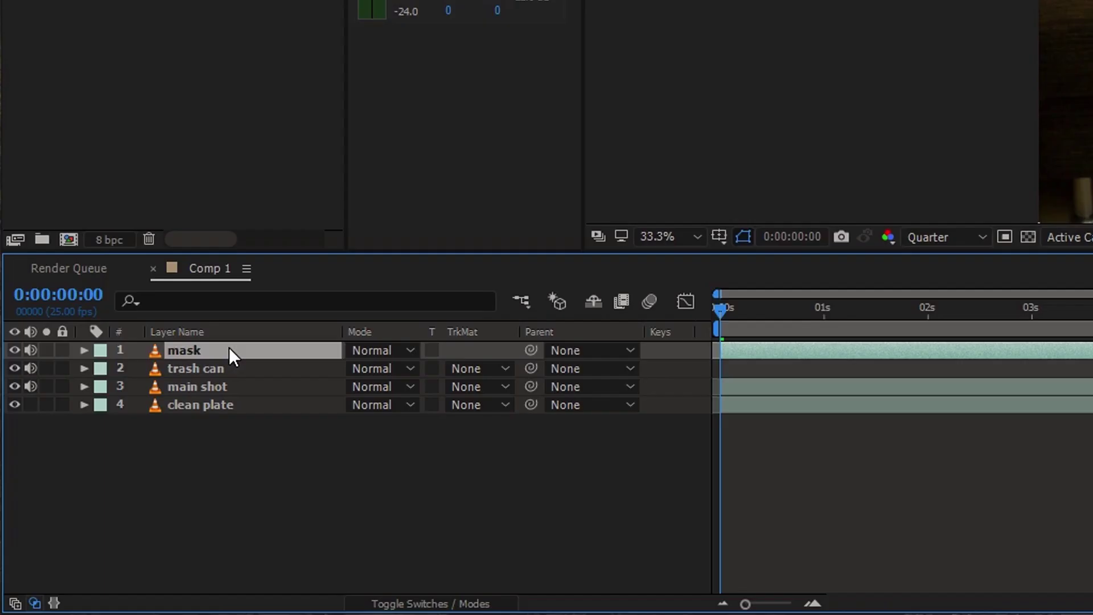
right_click(97, 505)
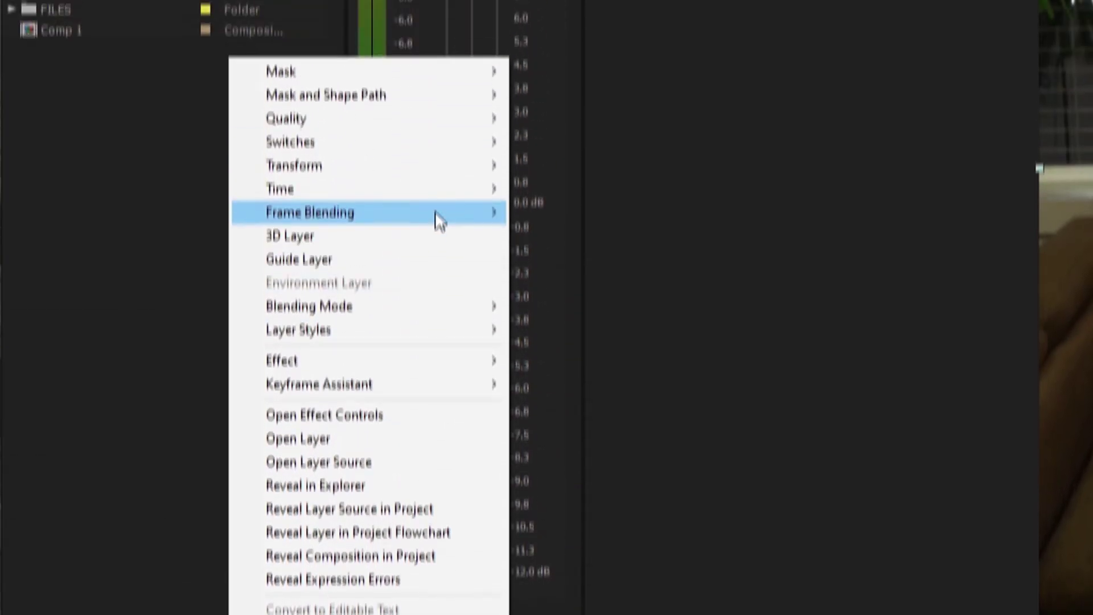
mouse_move(441, 228)
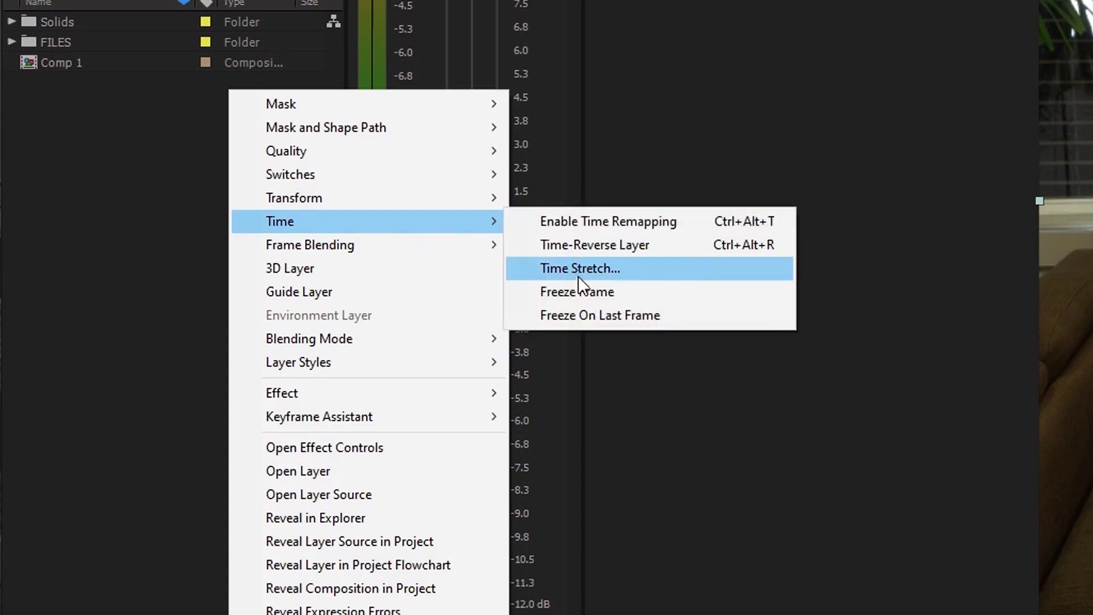
left_click(584, 291)
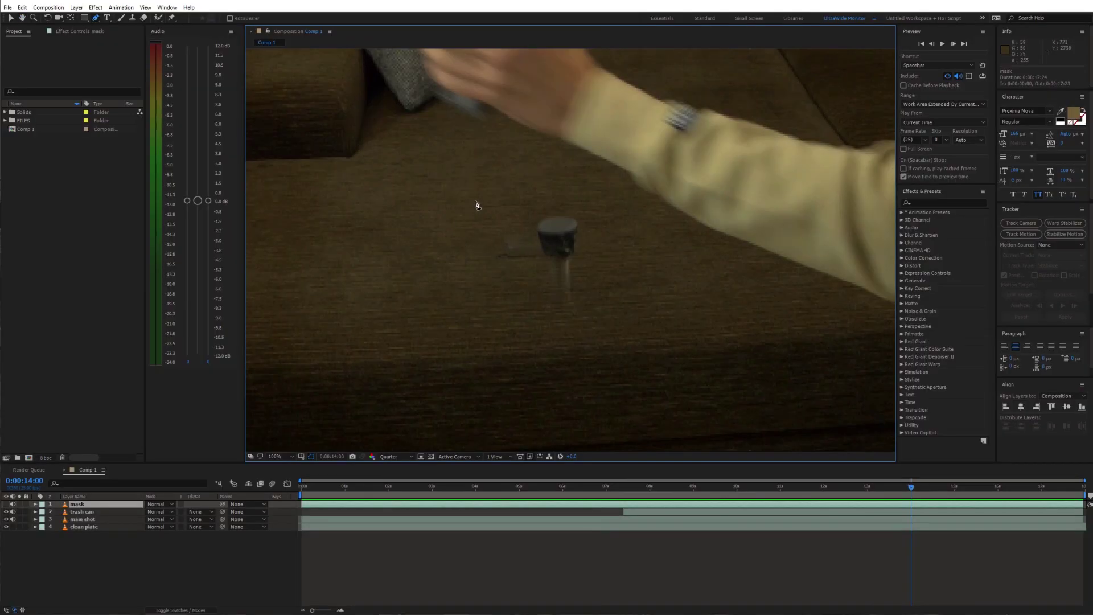
- Finish the mask outline around the trash can spot at 50% zoom and keyframe its path
left_click(657, 240)
key("comma")
left_click(622, 282)
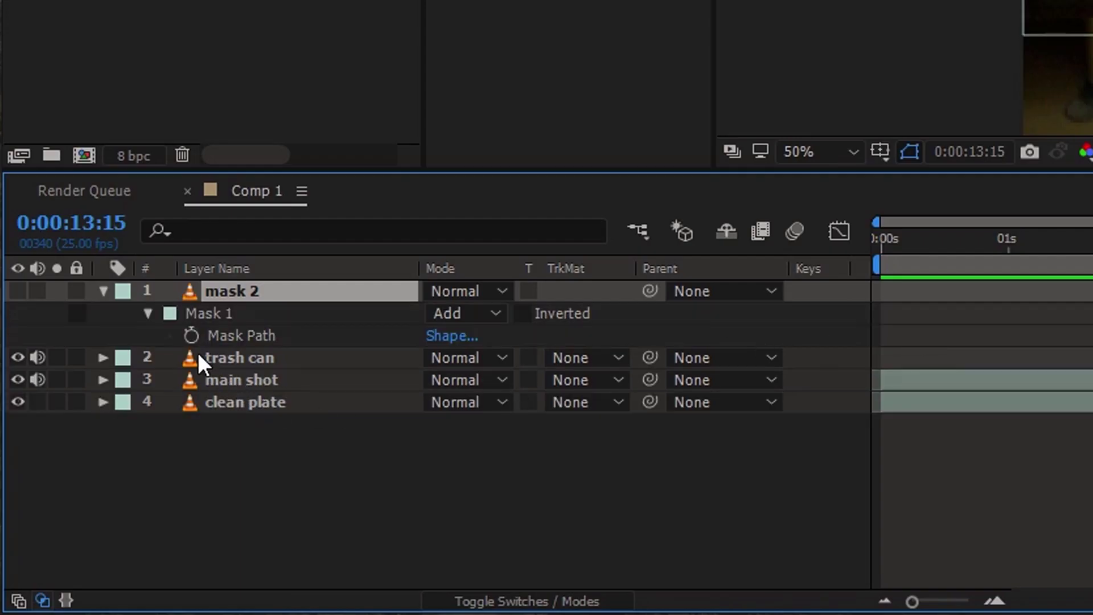
left_click(242, 338)
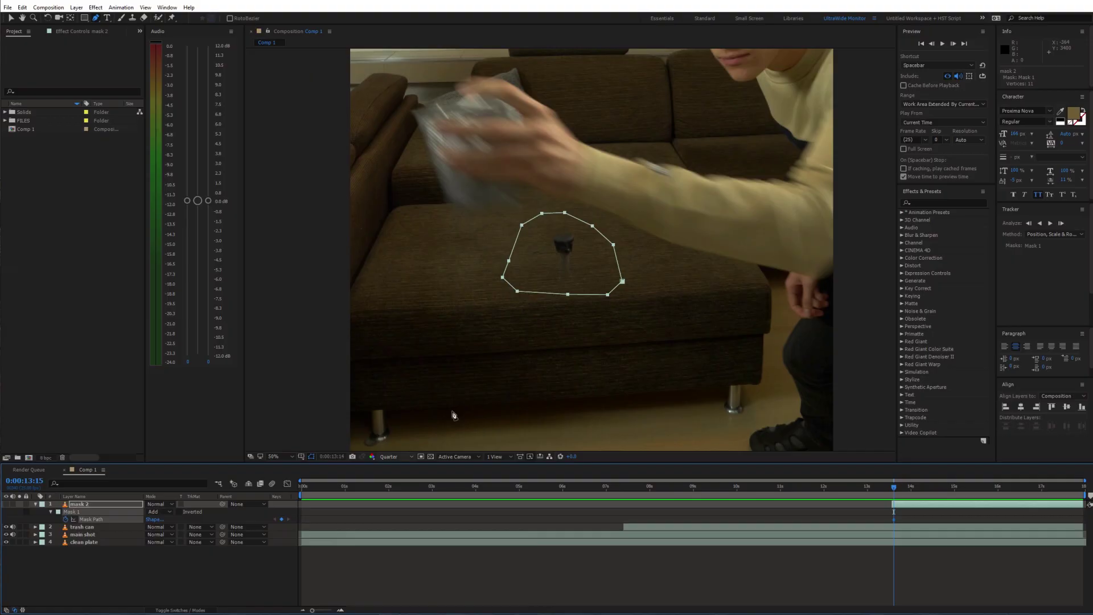
- Reveal the mask's feather properties, deselect, and play a preview of the masked result
key("m")
key("m")
left_click(451, 532)
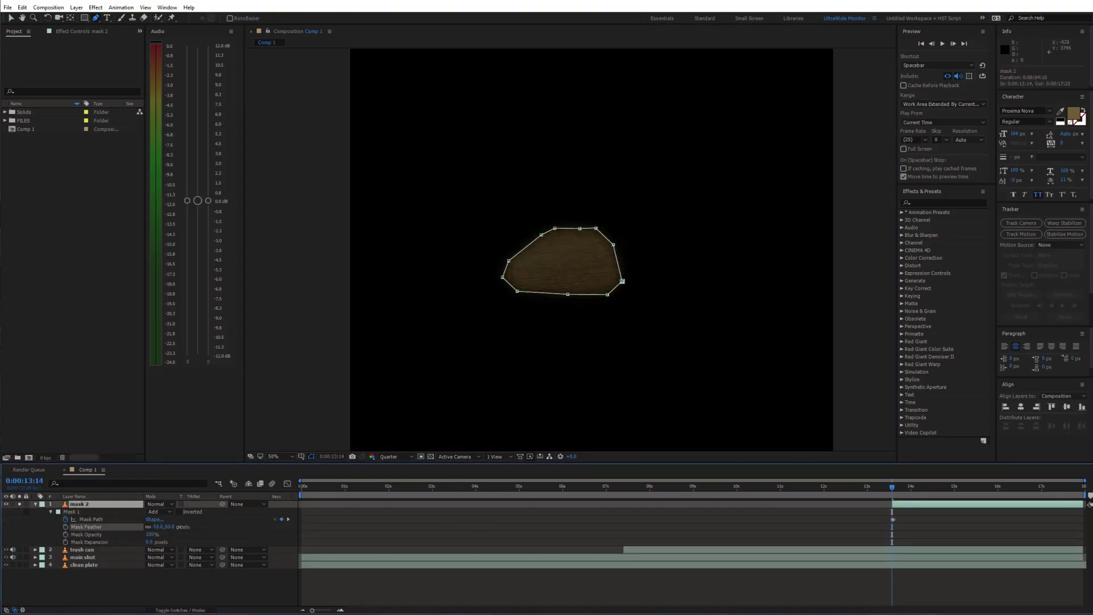
key("space")
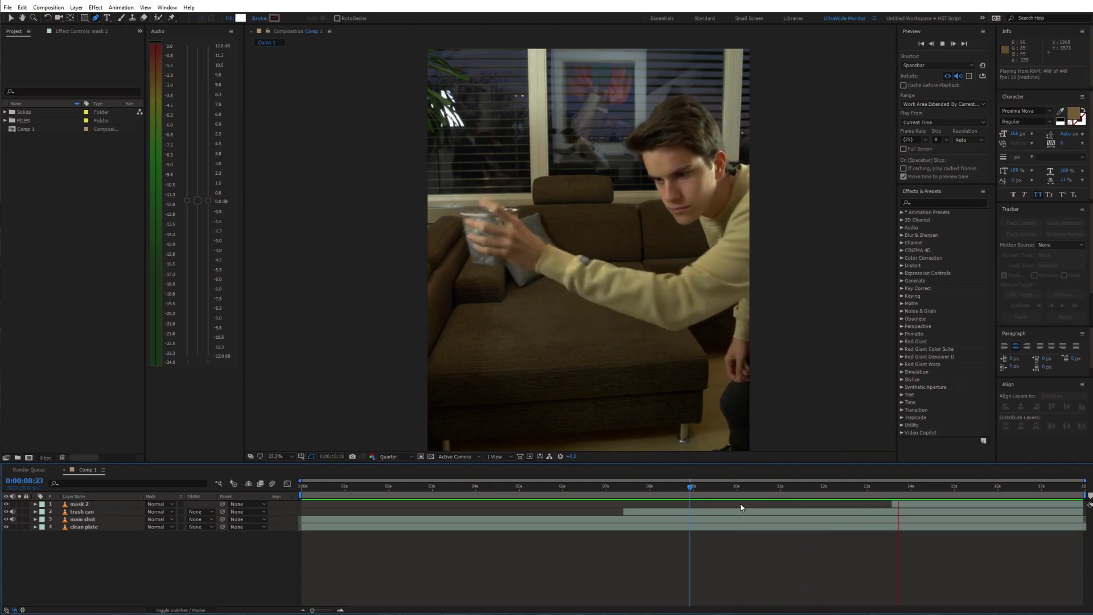
key("space")
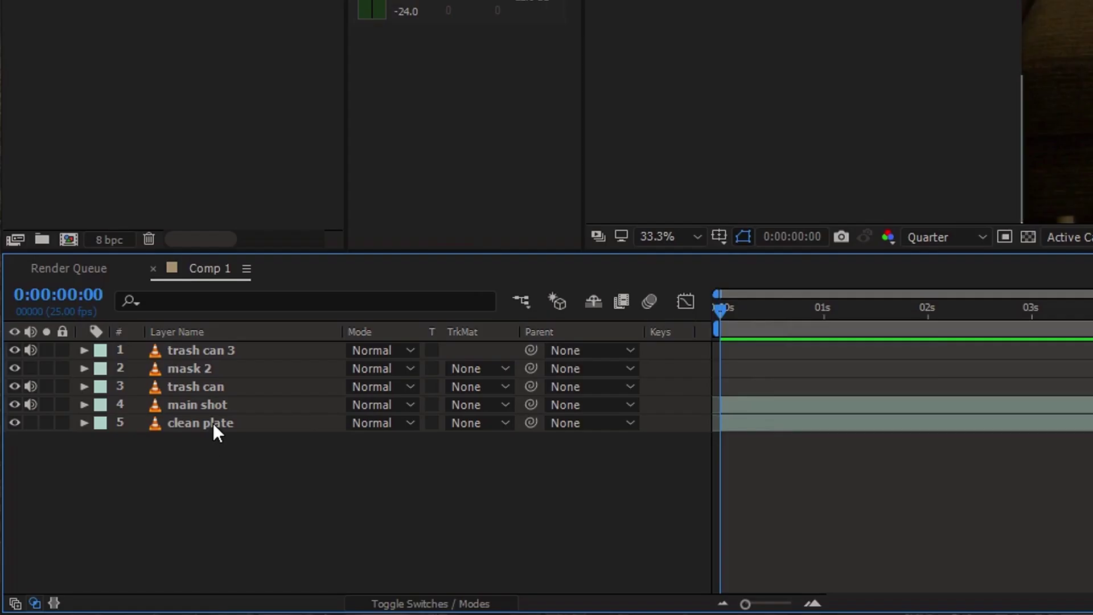
- Move the clean plate layer to the top of the layer stack
left_click_drag(103, 592, 107, 558)
left_click_drag(225, 355, 221, 349)
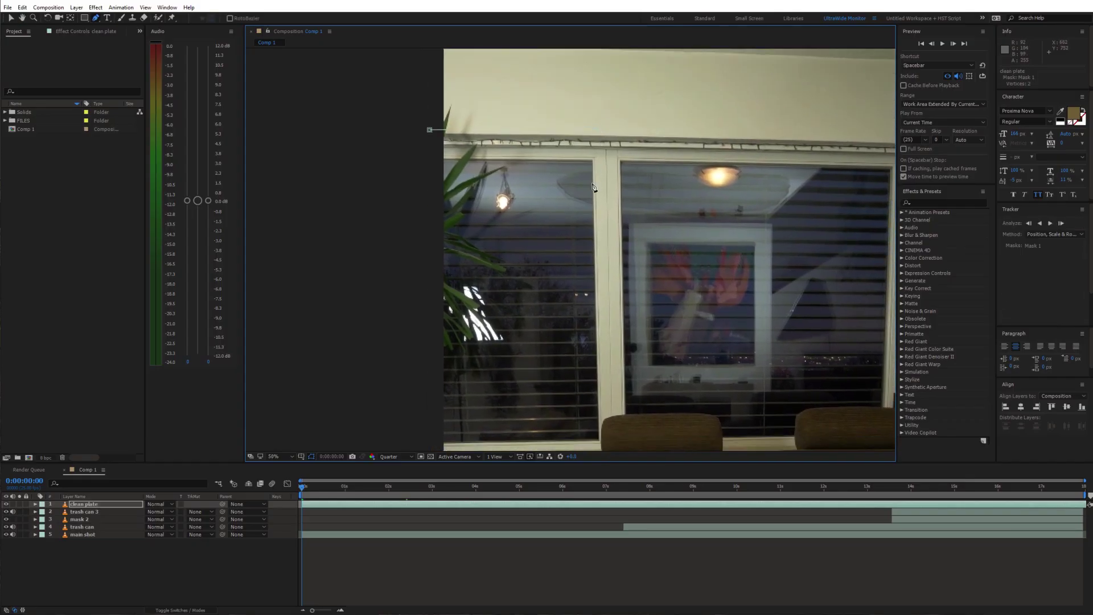
scroll(594, 319, "down", 3)
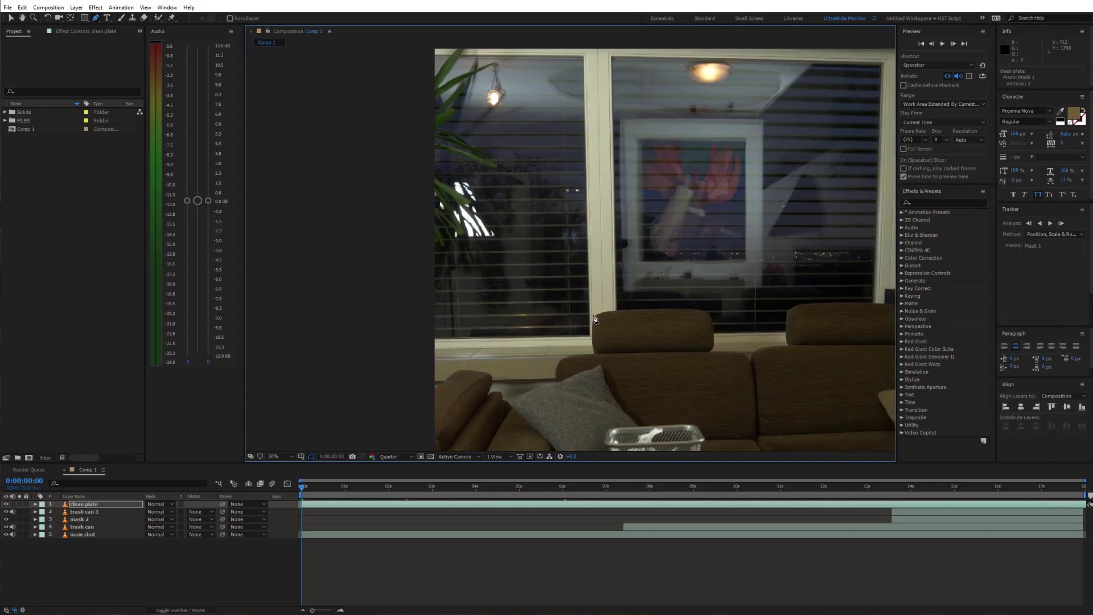
scroll(370, 234, "down", 2)
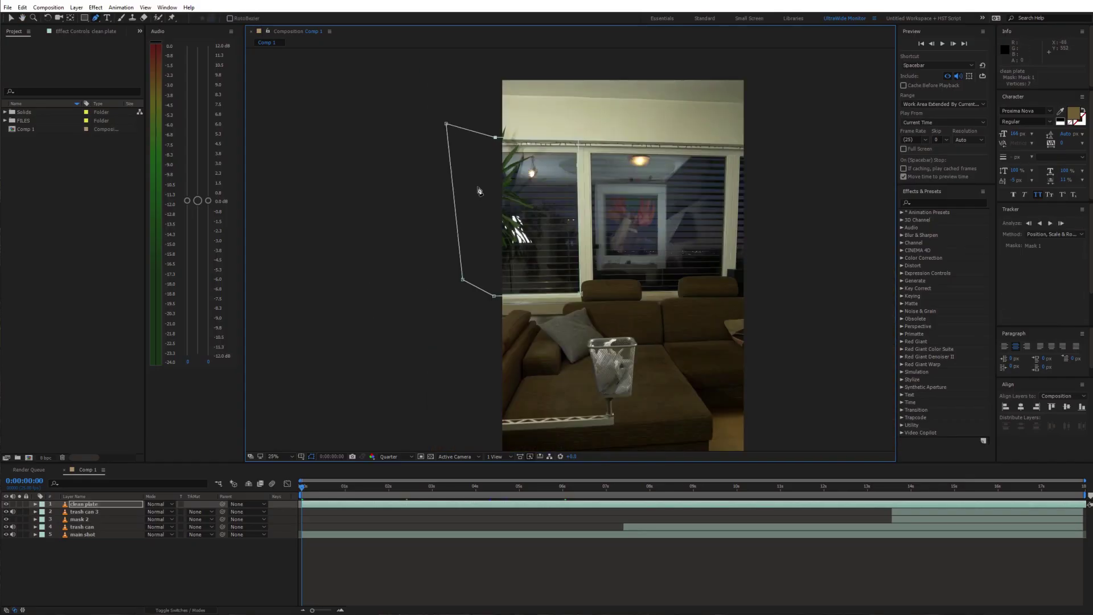
- Set the viewer to 33.3%, recenter the footage, and preview the composite
left_click(276, 456)
left_click(307, 373)
left_click_drag(521, 306, 520, 306)
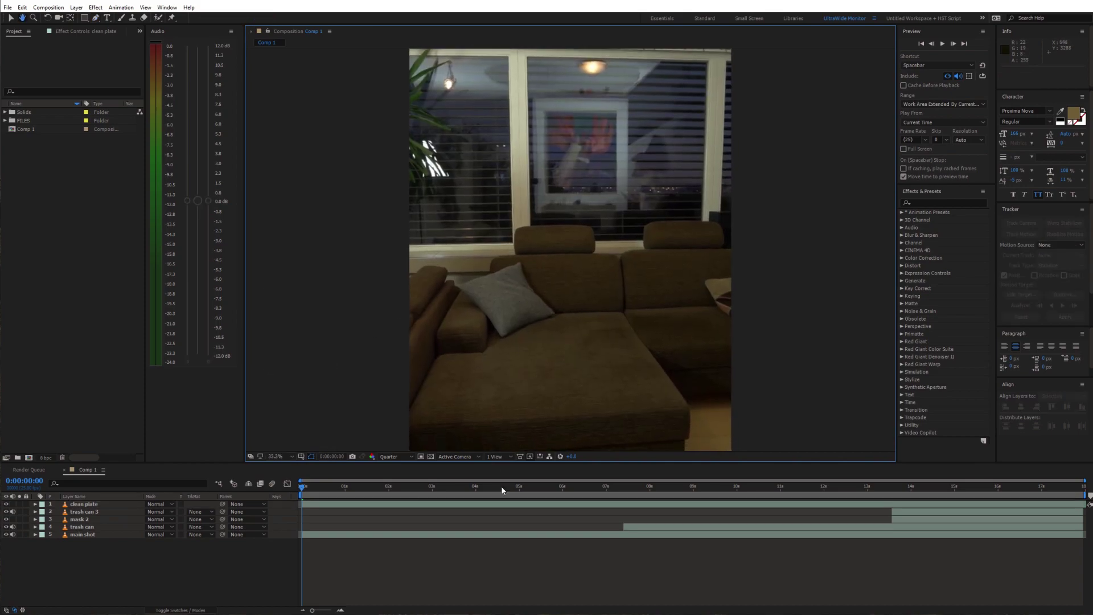
key("space")
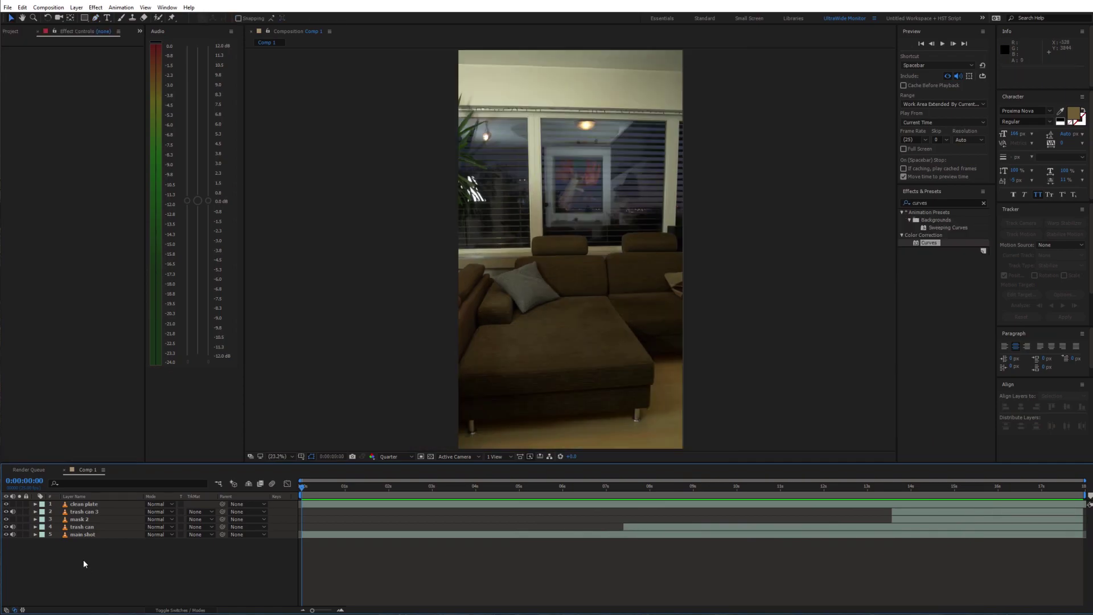
left_click_drag(85, 567, 91, 502)
- Pre-compose the five selected layers into 'Pre-comp 1'
right_click(95, 536)
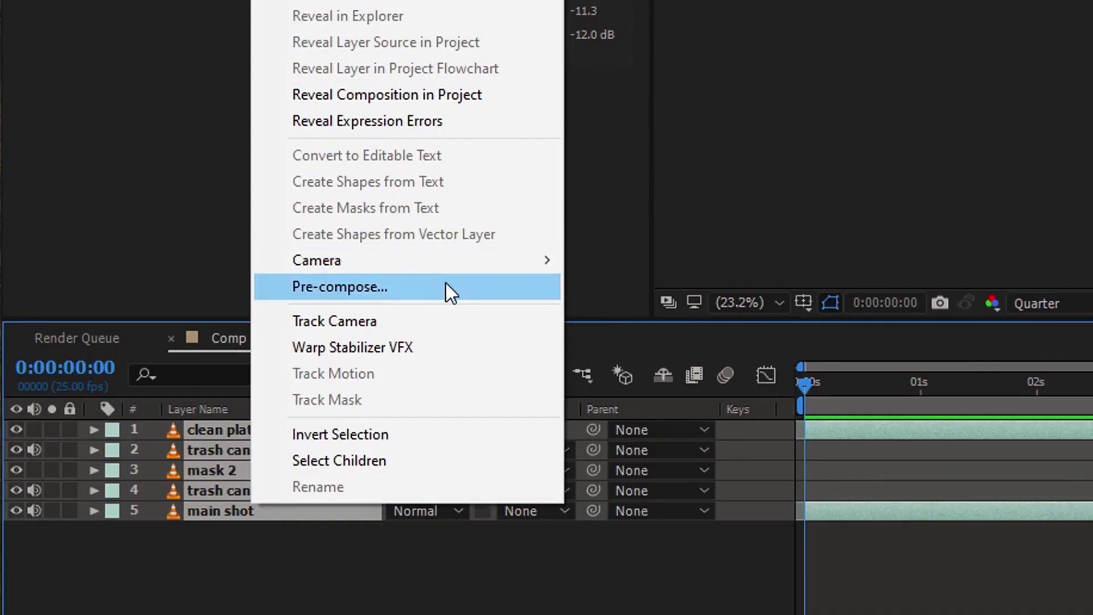
left_click(446, 287)
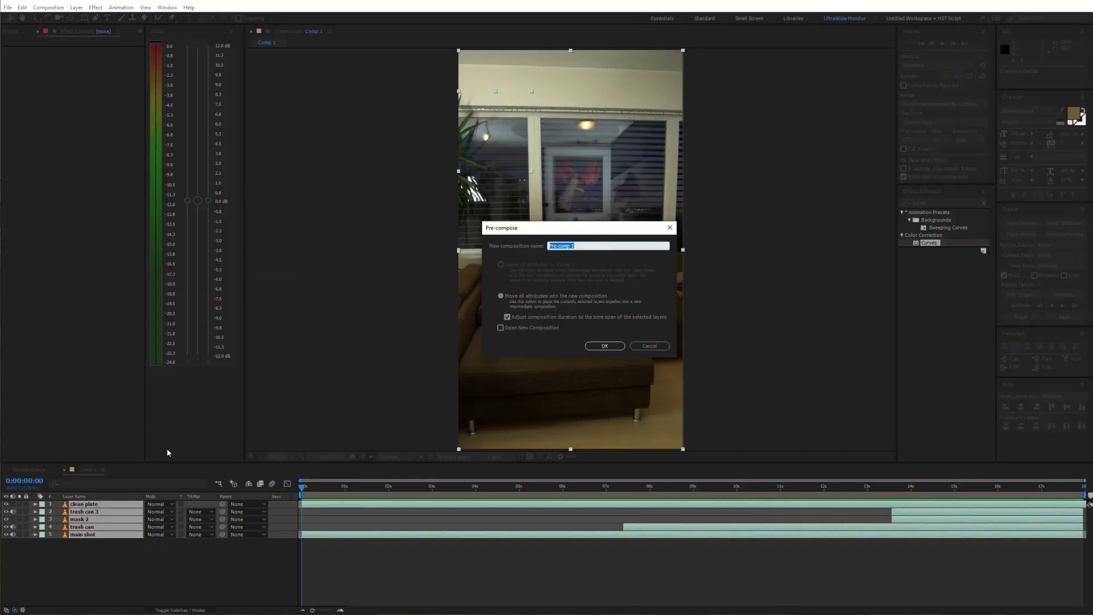
left_click(604, 346)
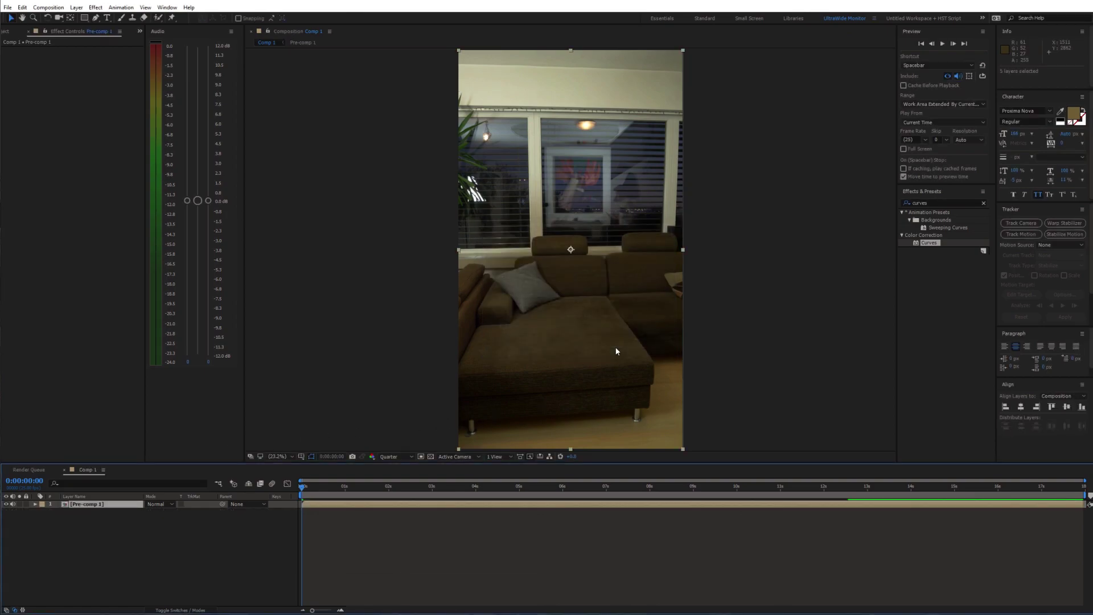